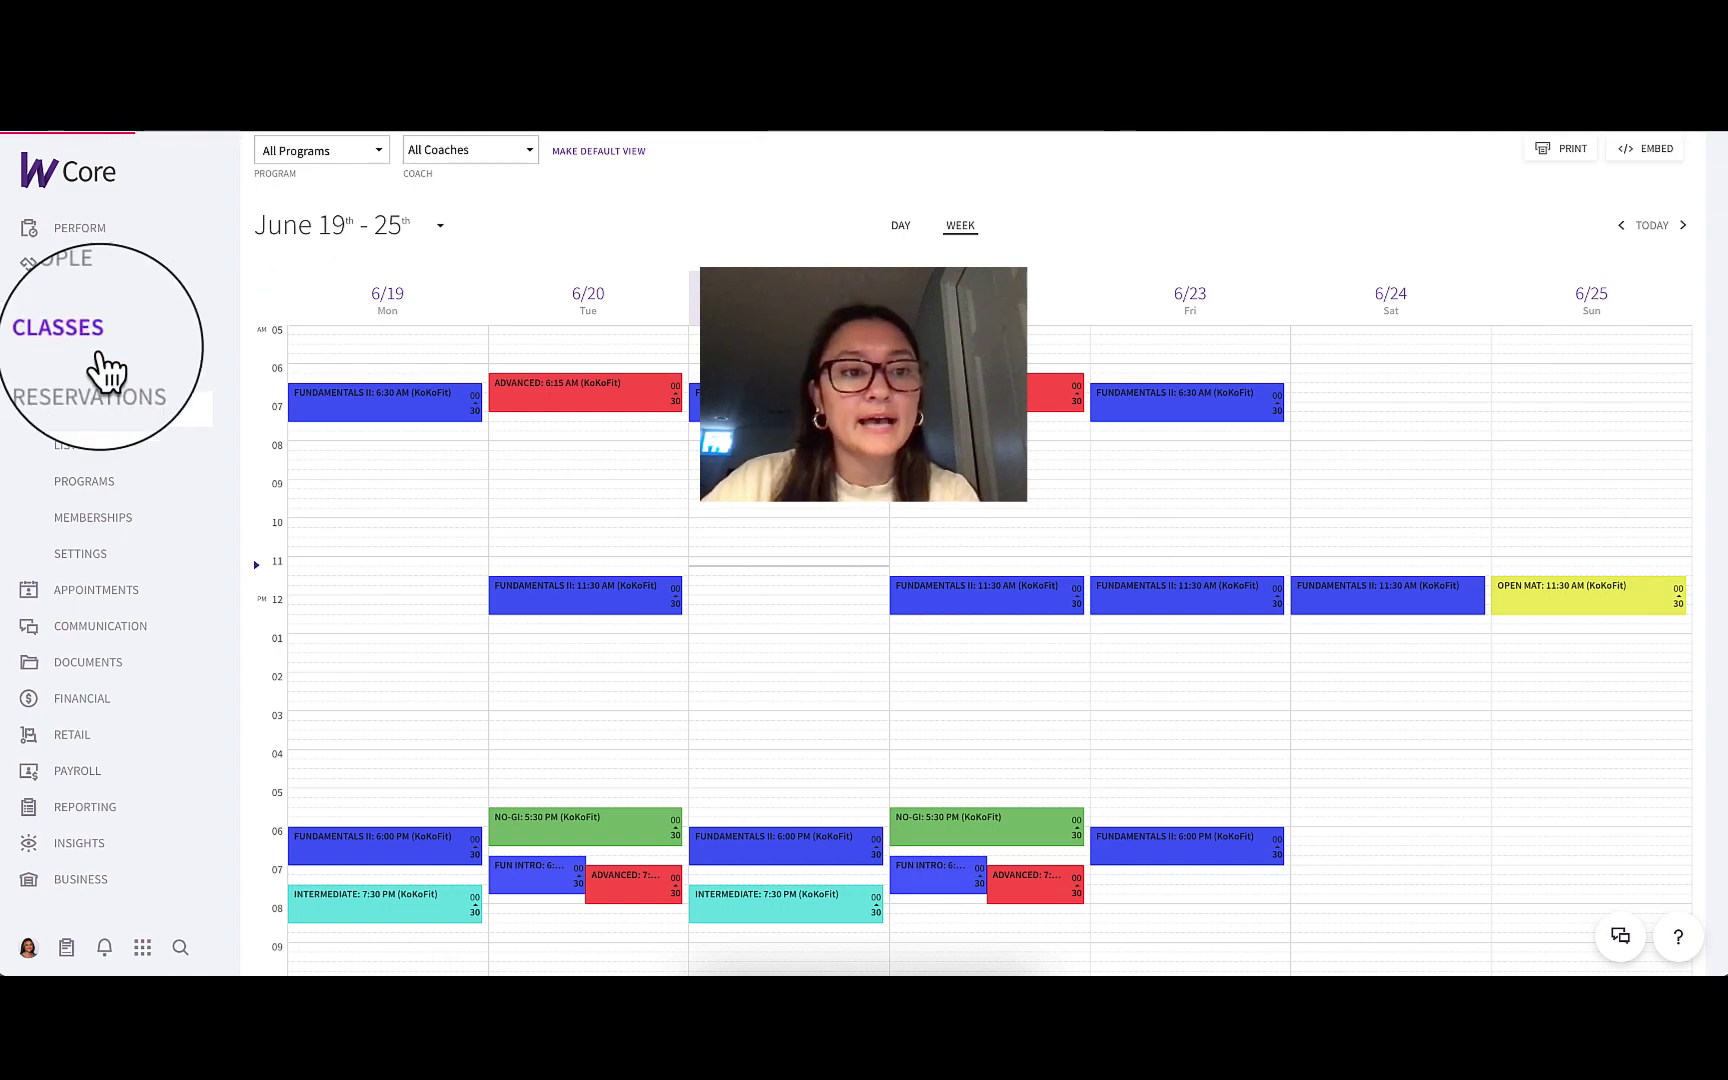
- Under Classes Settings > Memberships, edit Membership Enforcement and set client-app classes to 'Show all classes'
{"action": "left_click", "coordinate": [95, 557]}
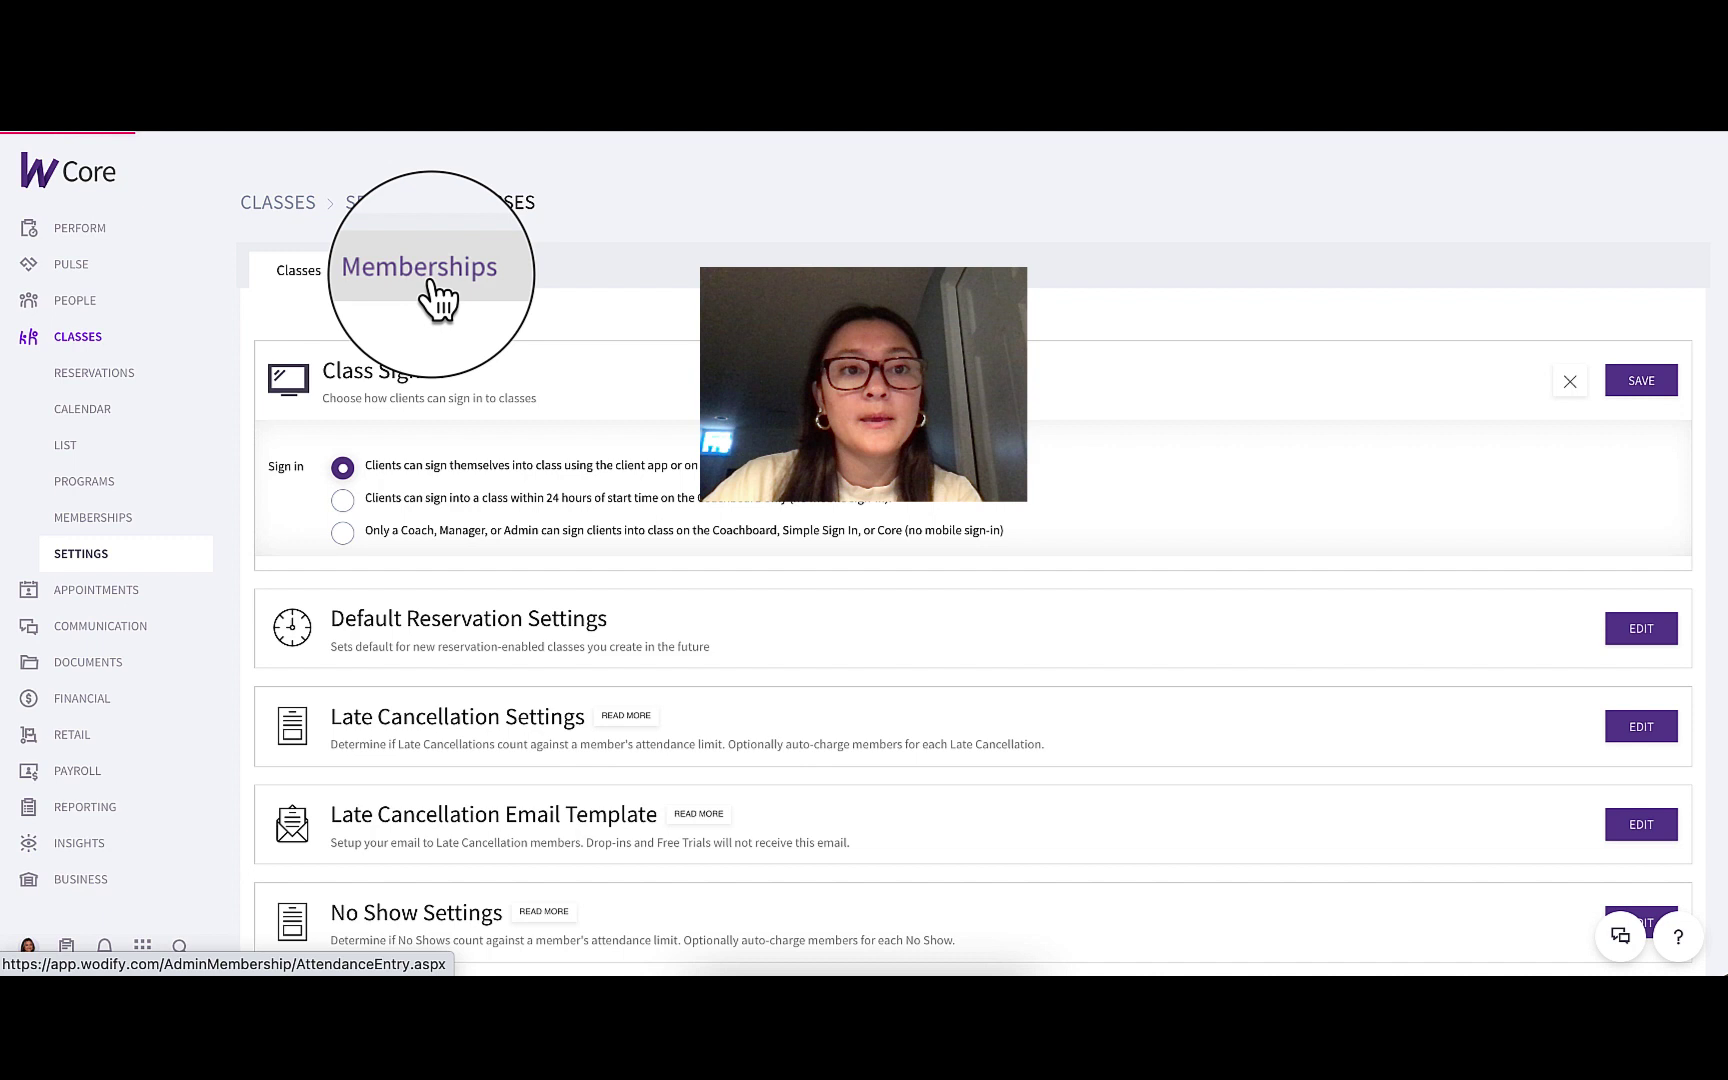
{"action": "left_click", "coordinate": [430, 287]}
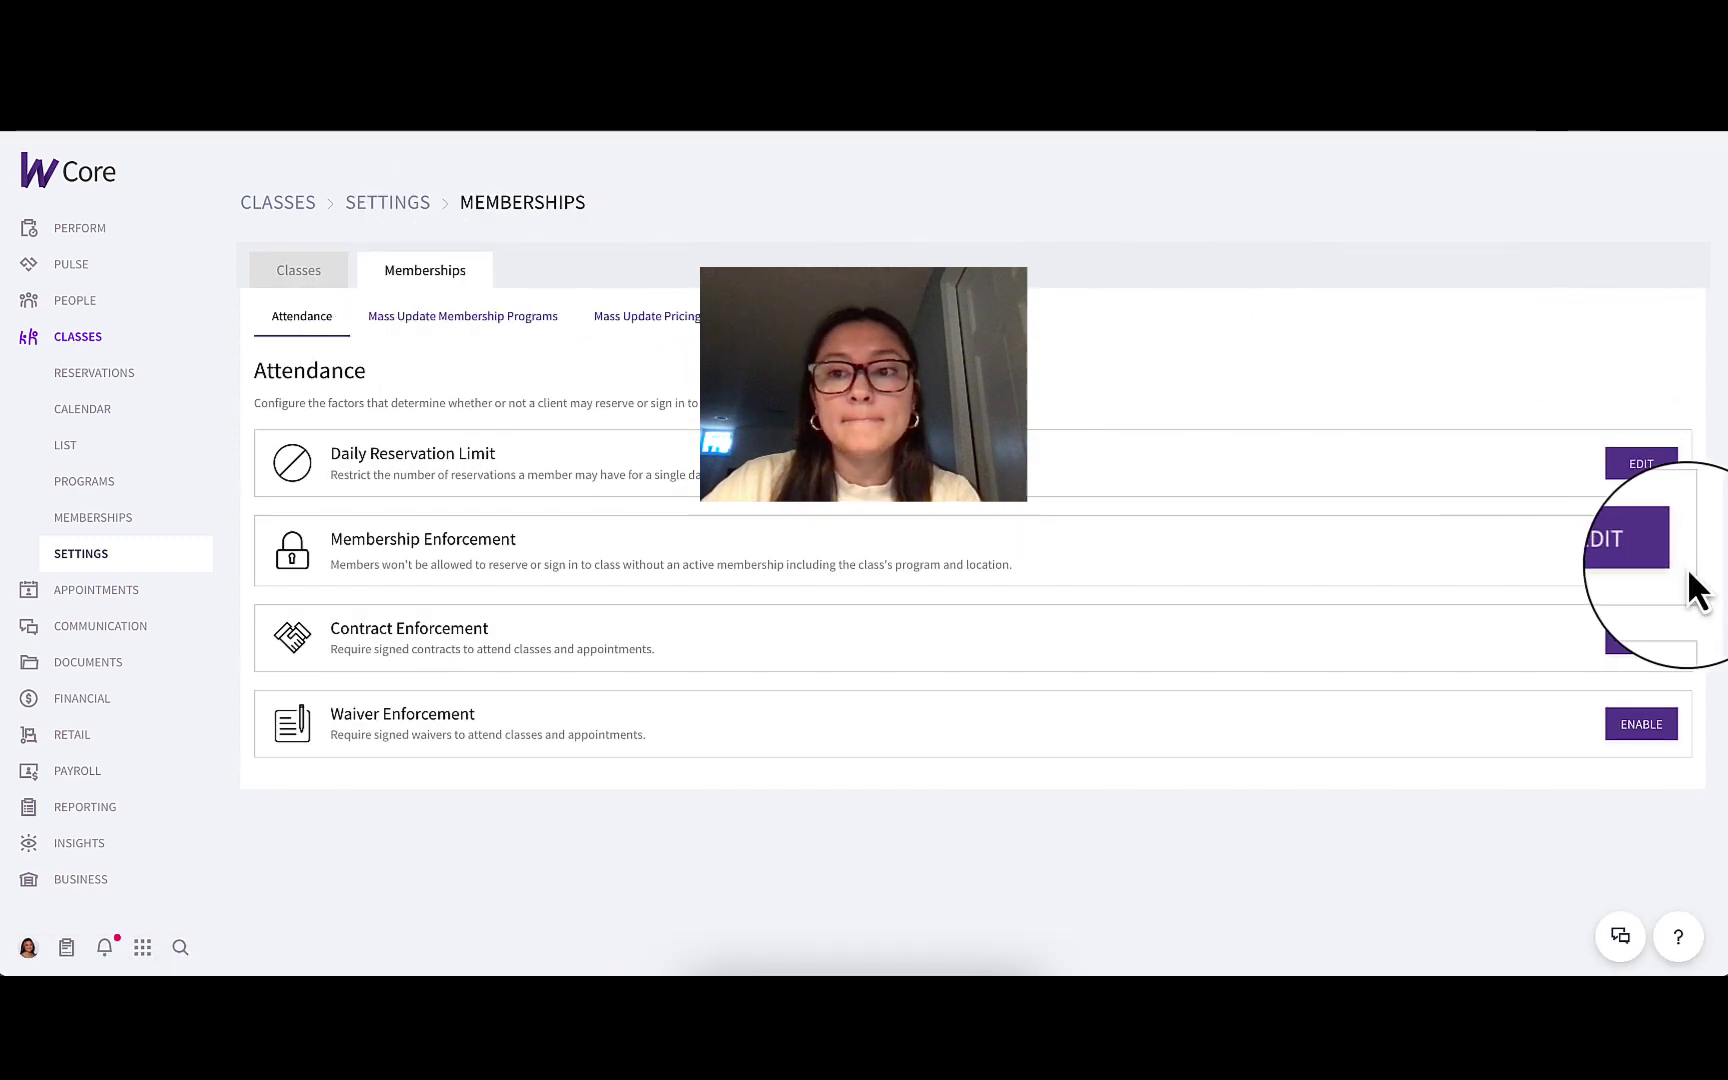
{"action": "left_click", "coordinate": [1641, 551]}
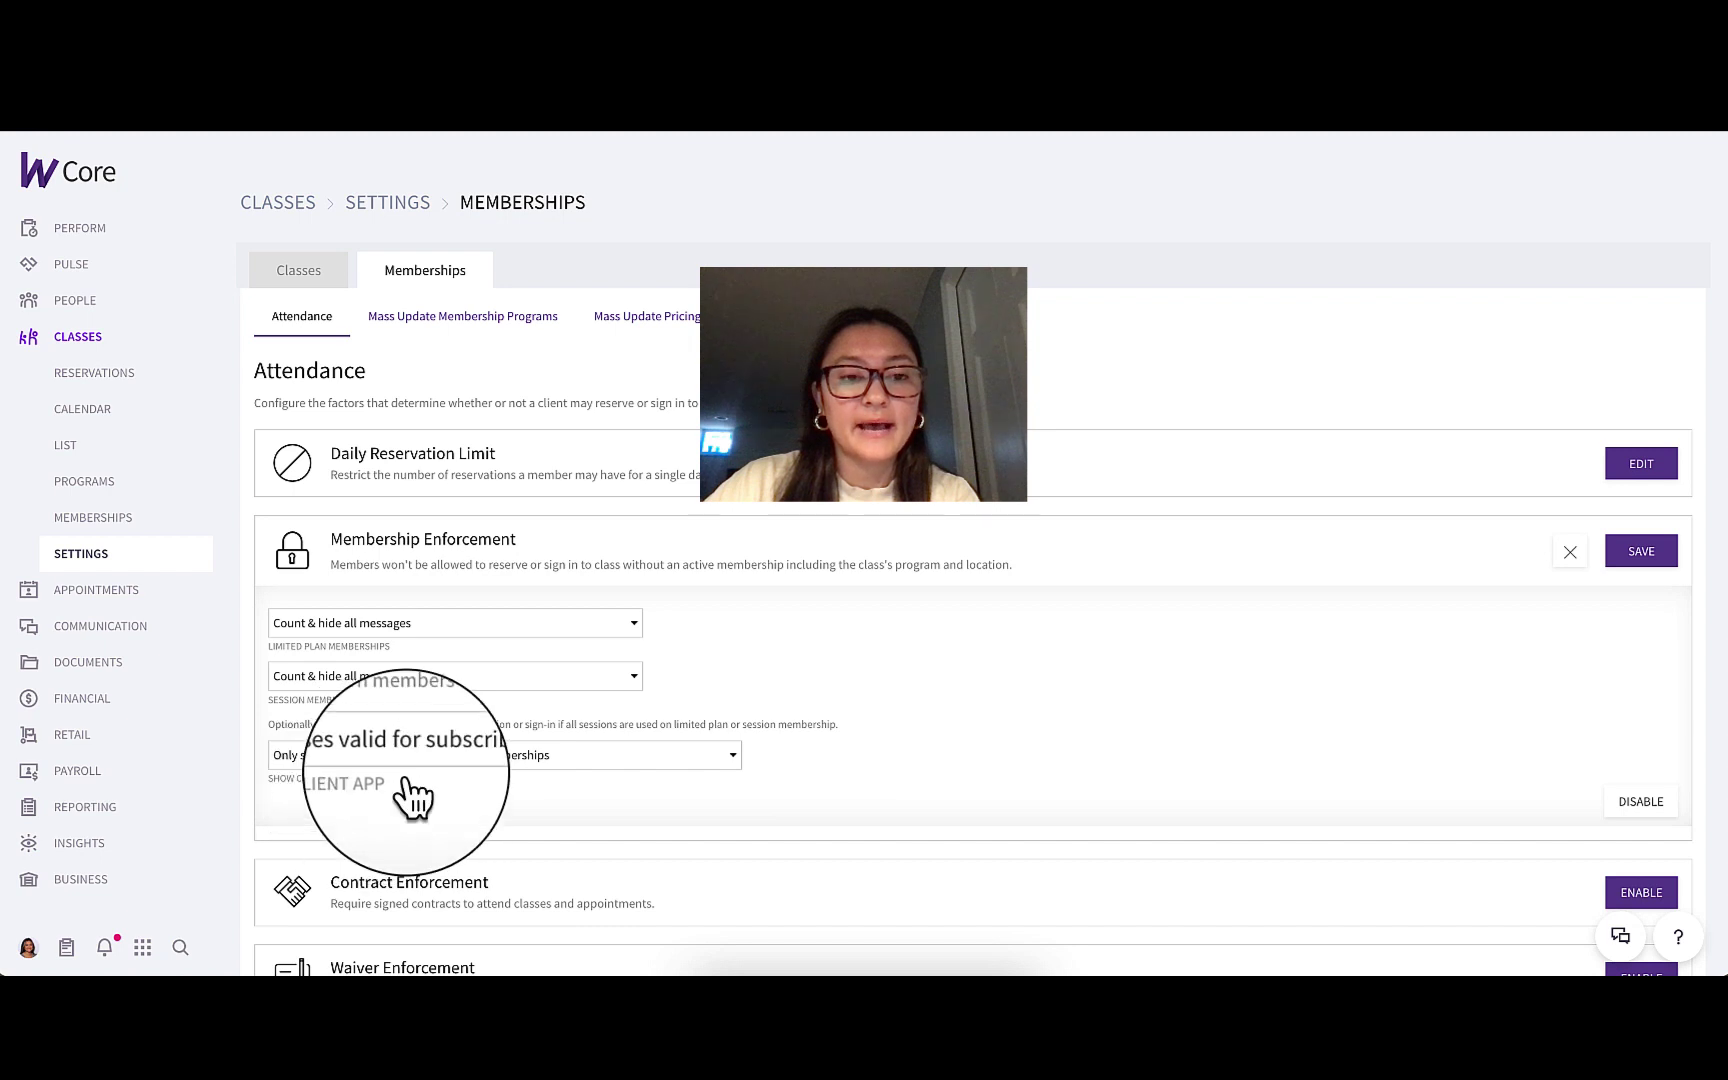
{"action": "left_click", "coordinate": [545, 756]}
{"action": "left_click", "coordinate": [546, 778]}
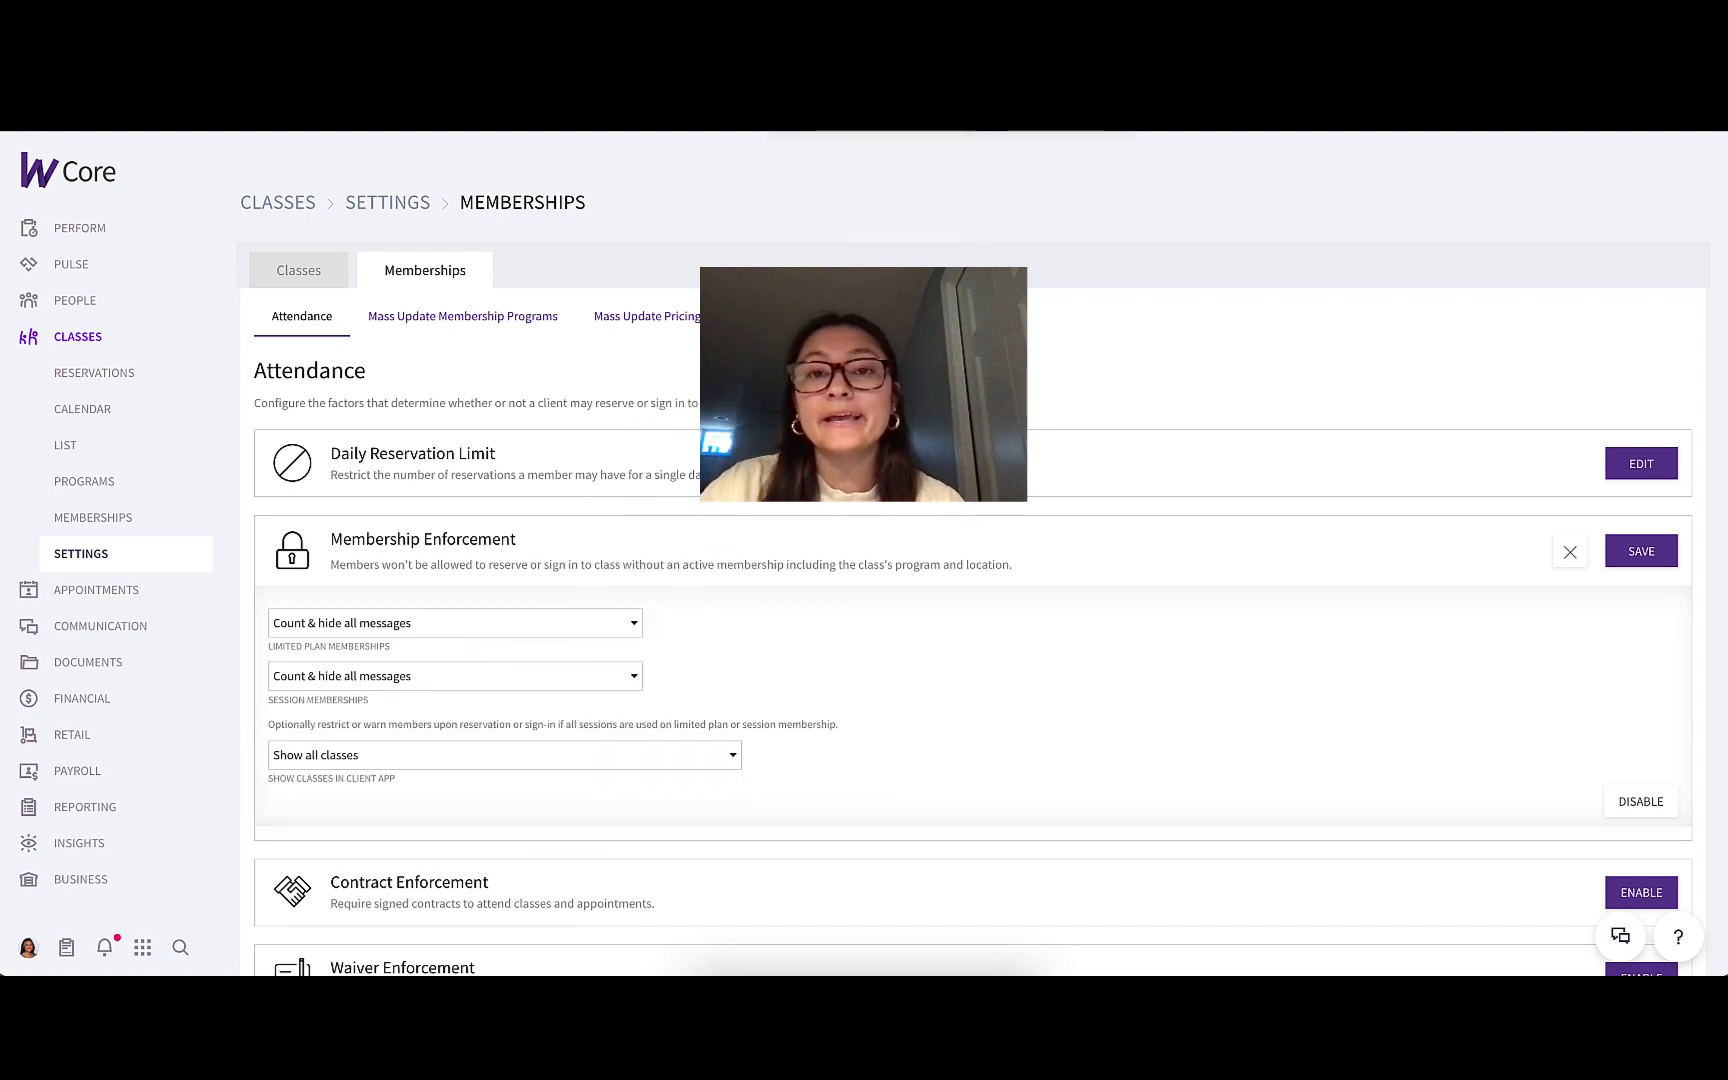